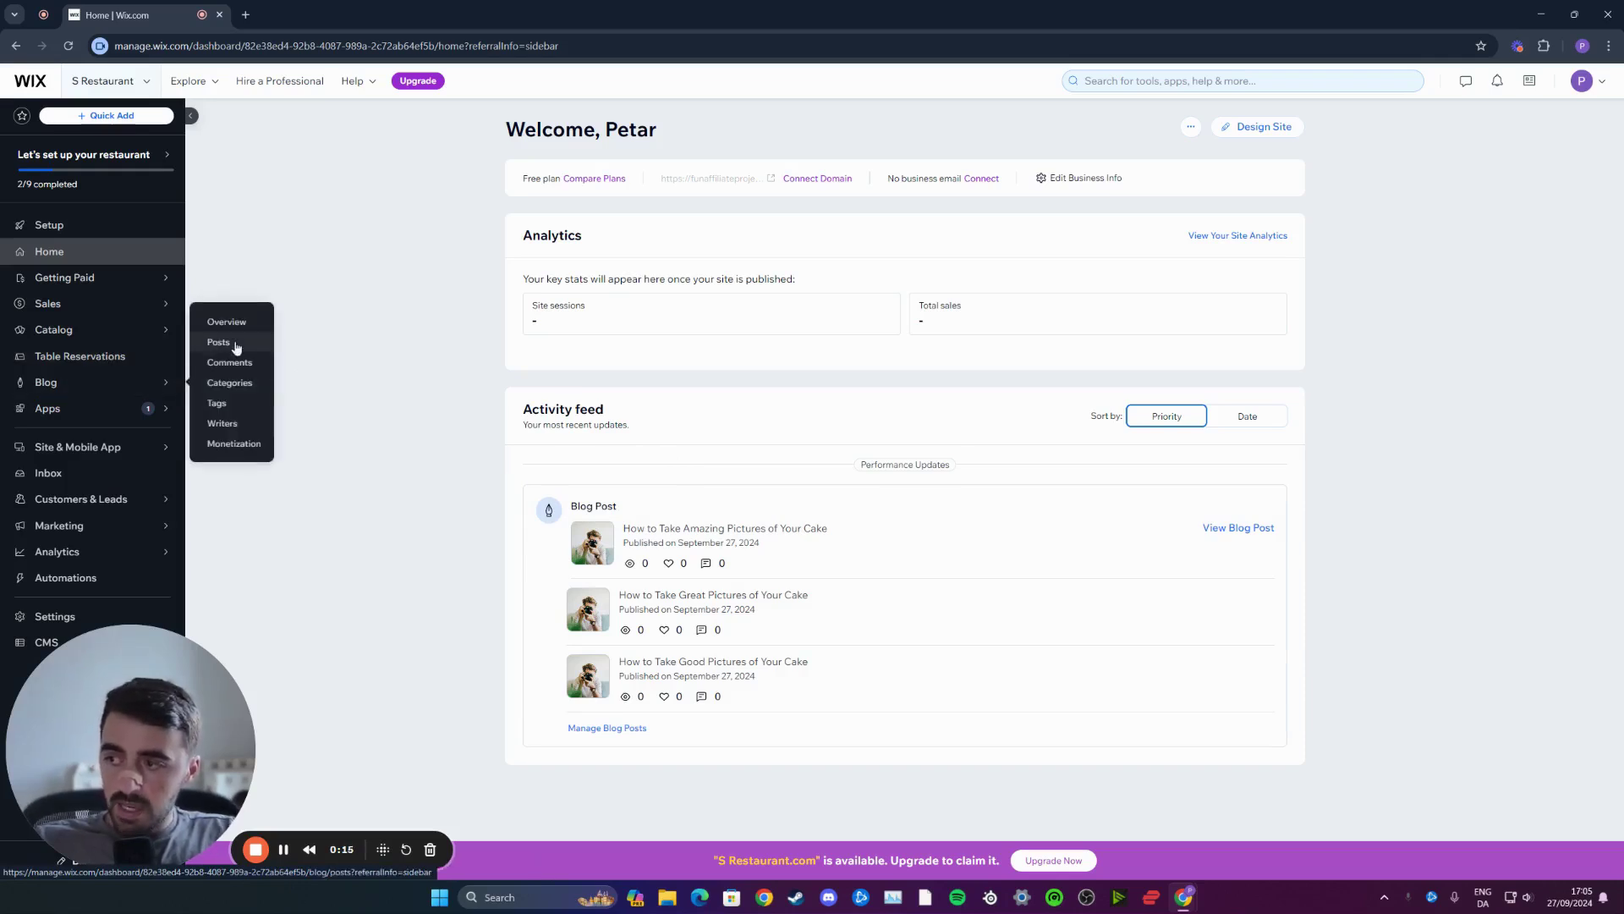
Go to Blog > Posts from the restaurant site's dashboard sidebar.
click(235, 347)
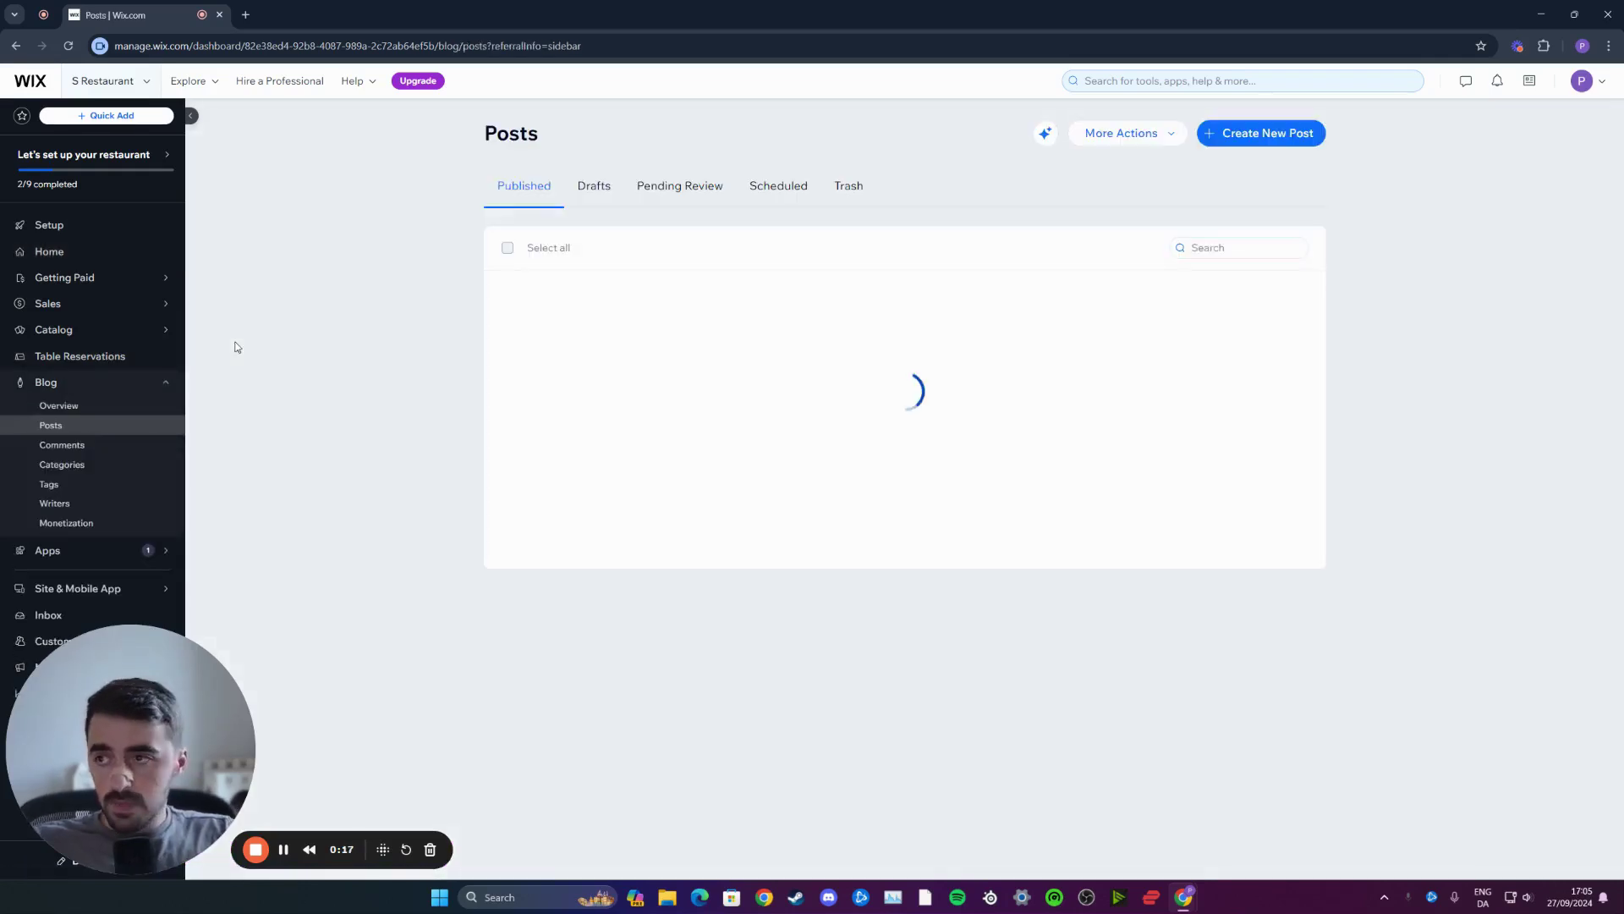
Add a writer via More Actions, choosing 'Create a writer profile'.
click(1158, 137)
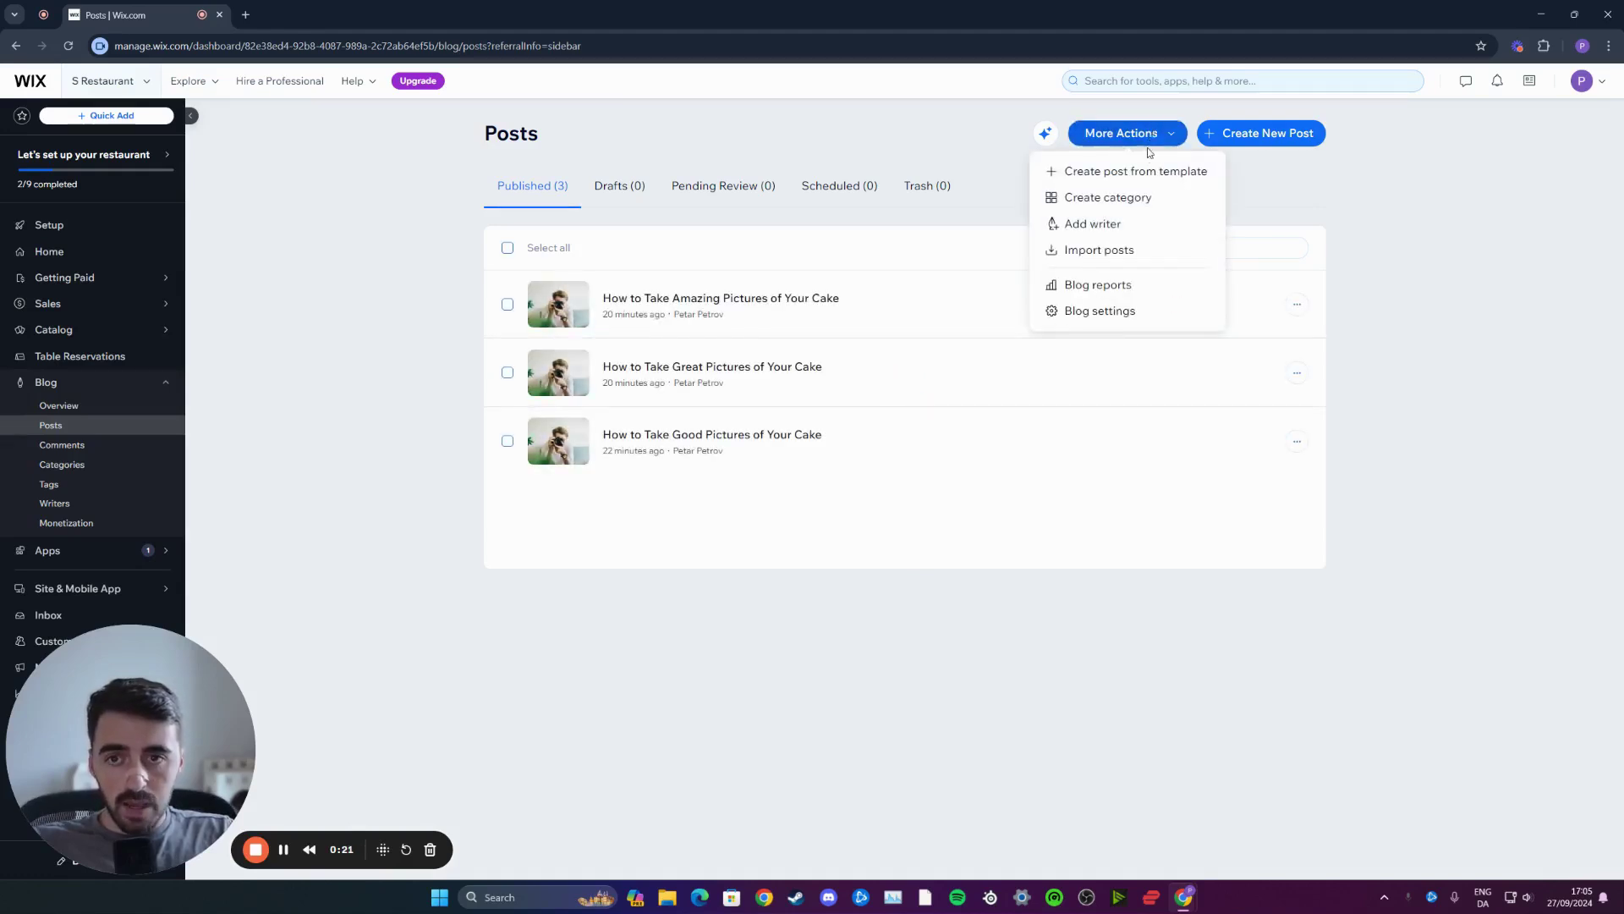
click(1106, 226)
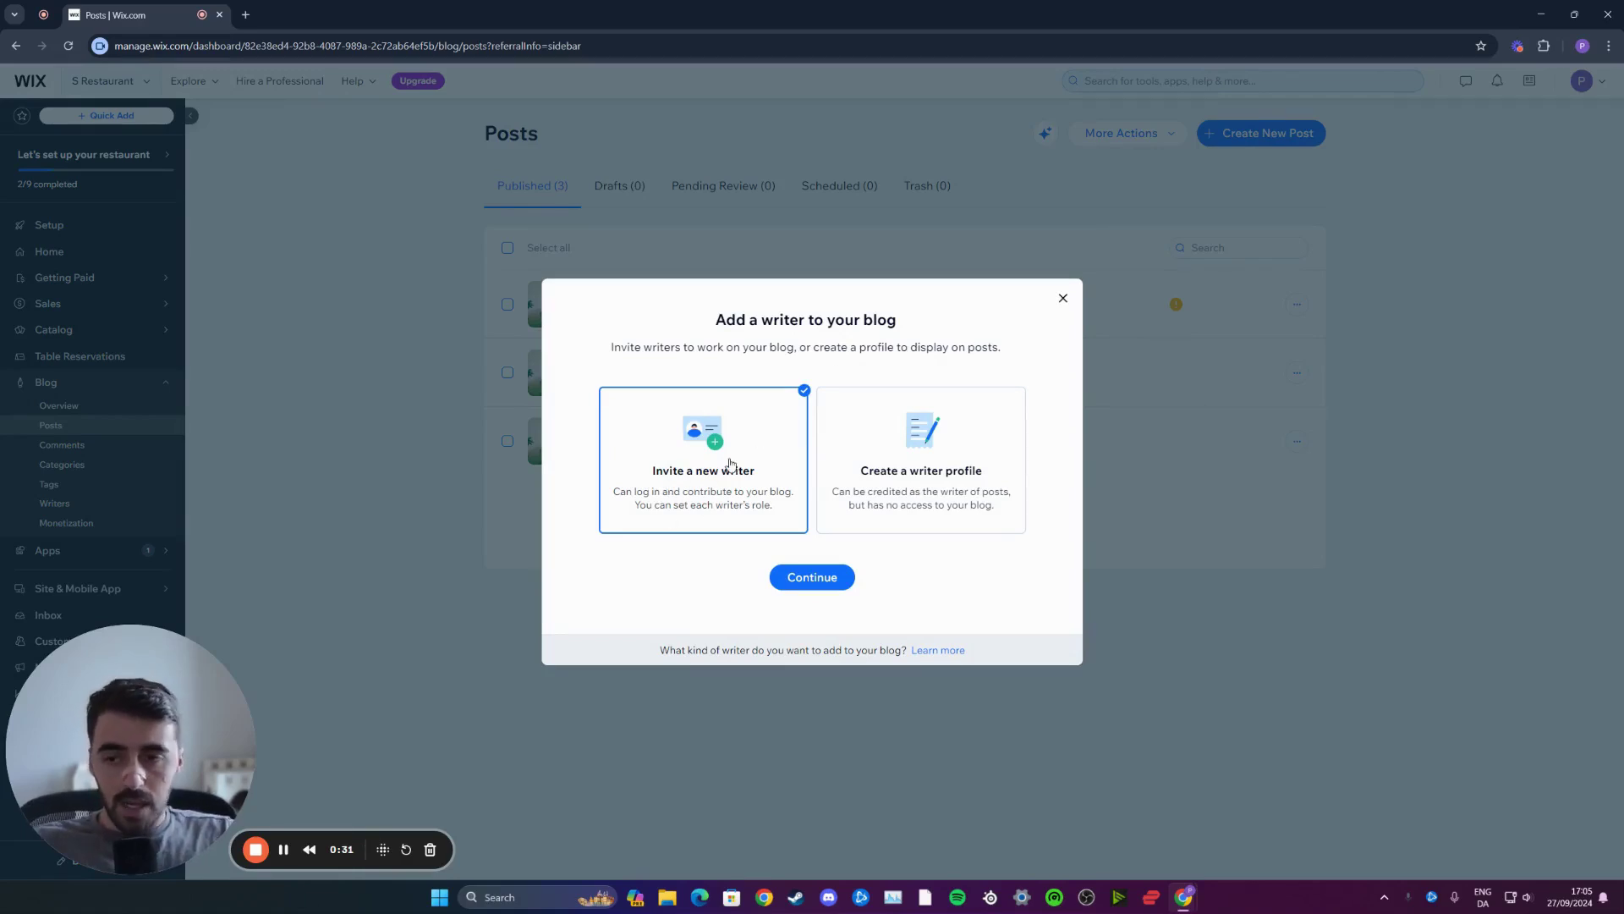
click(927, 431)
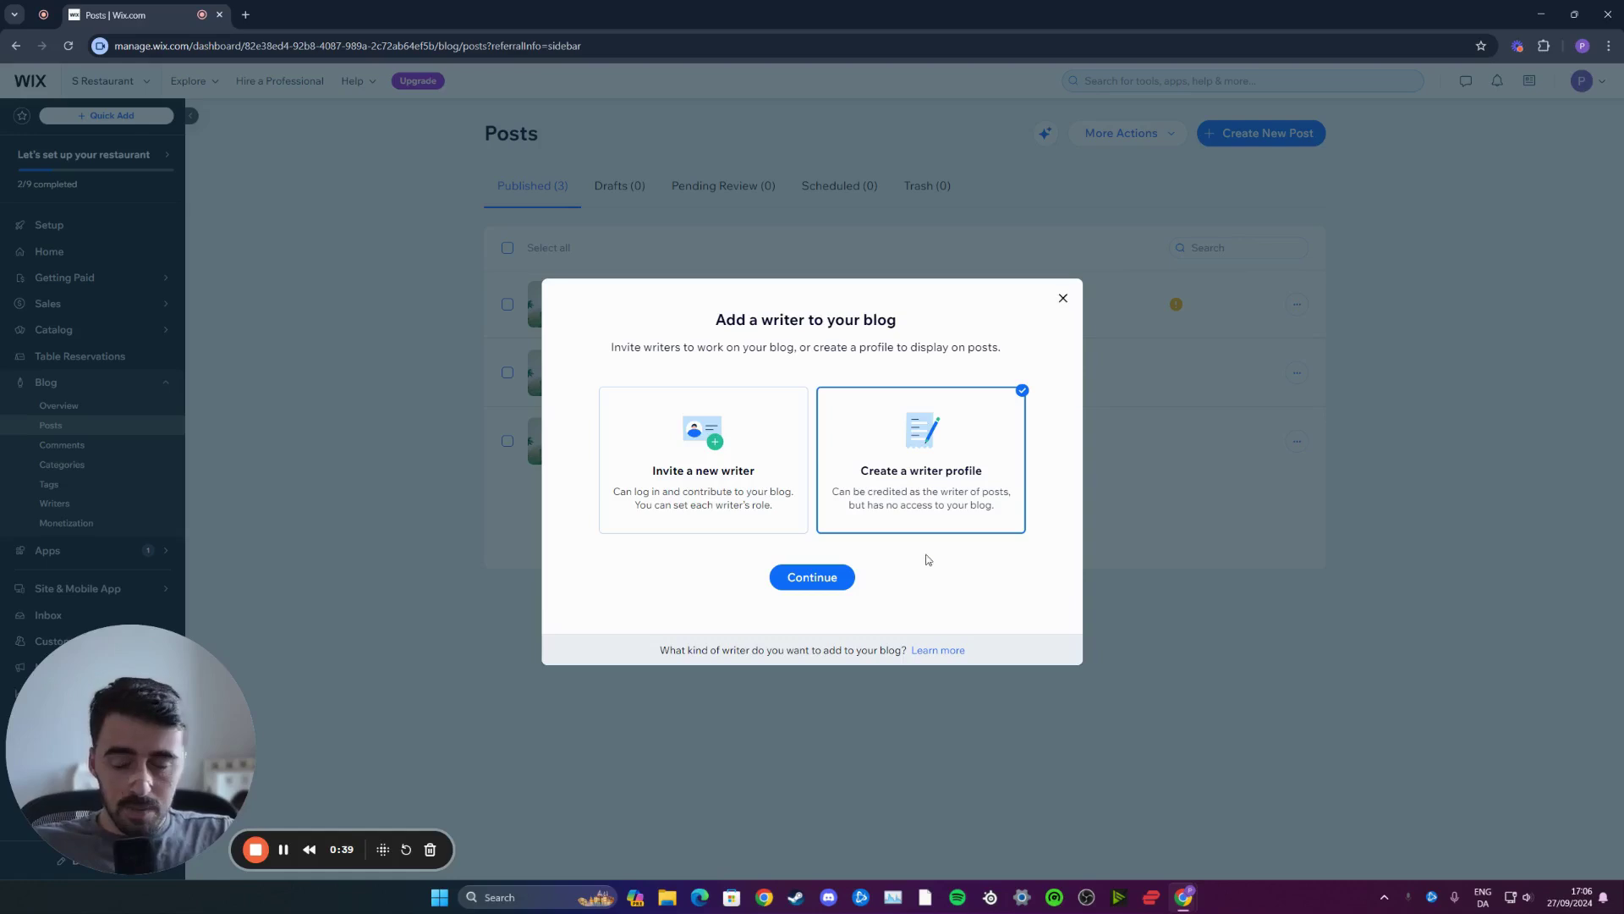
click(825, 576)
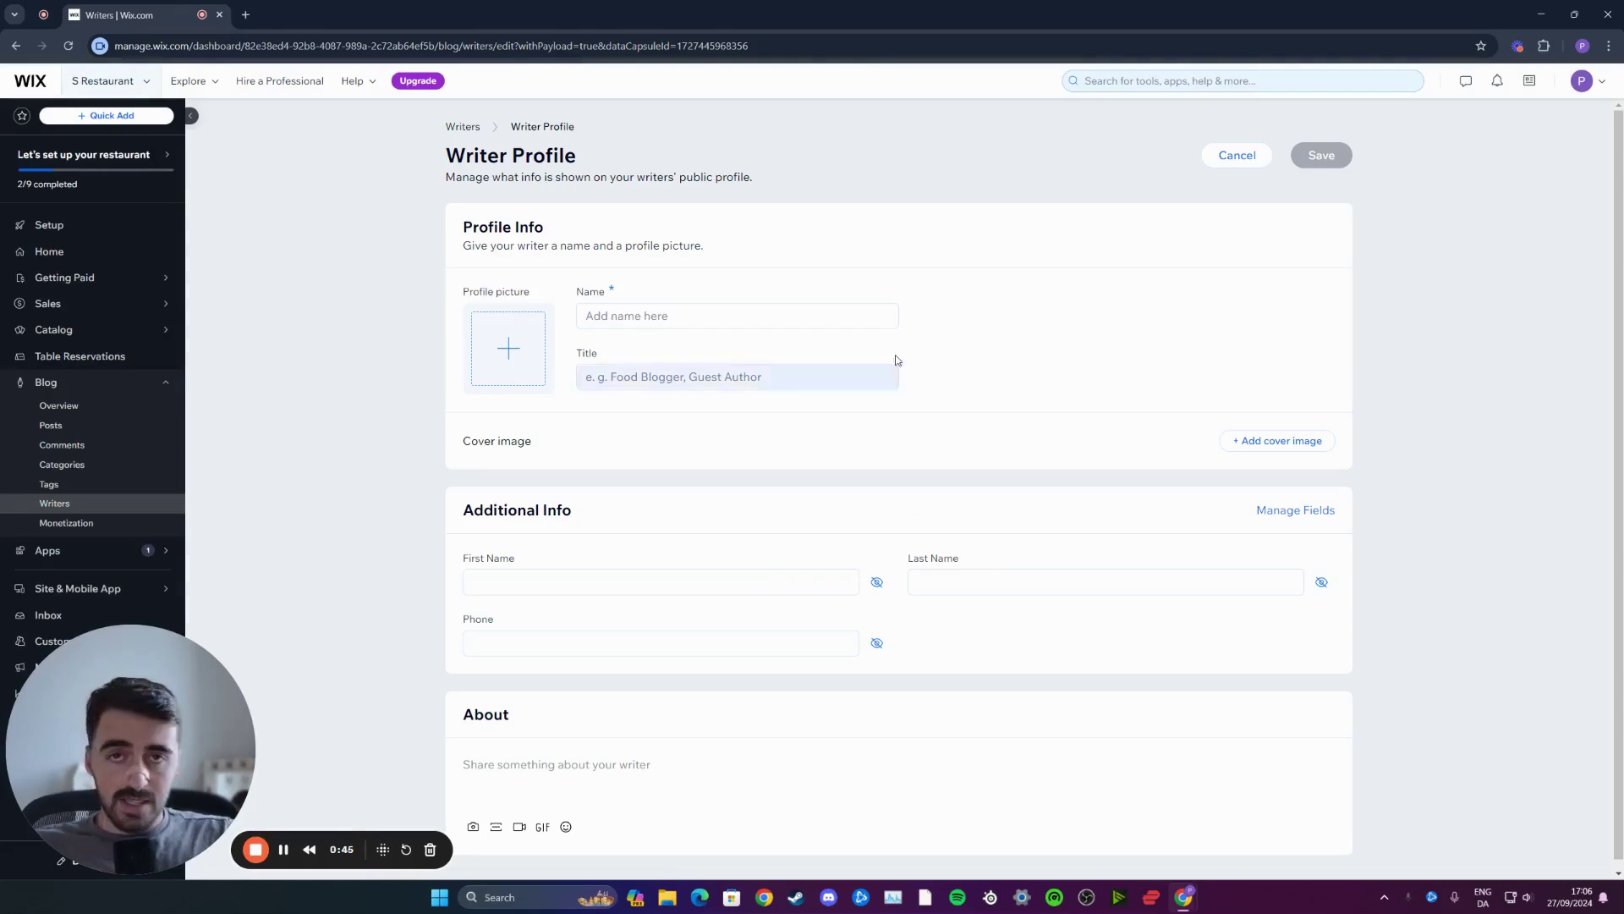
Review the blank Writer Profile form, briefly highlighting the Profile Info heading.
drag(457, 229, 554, 221)
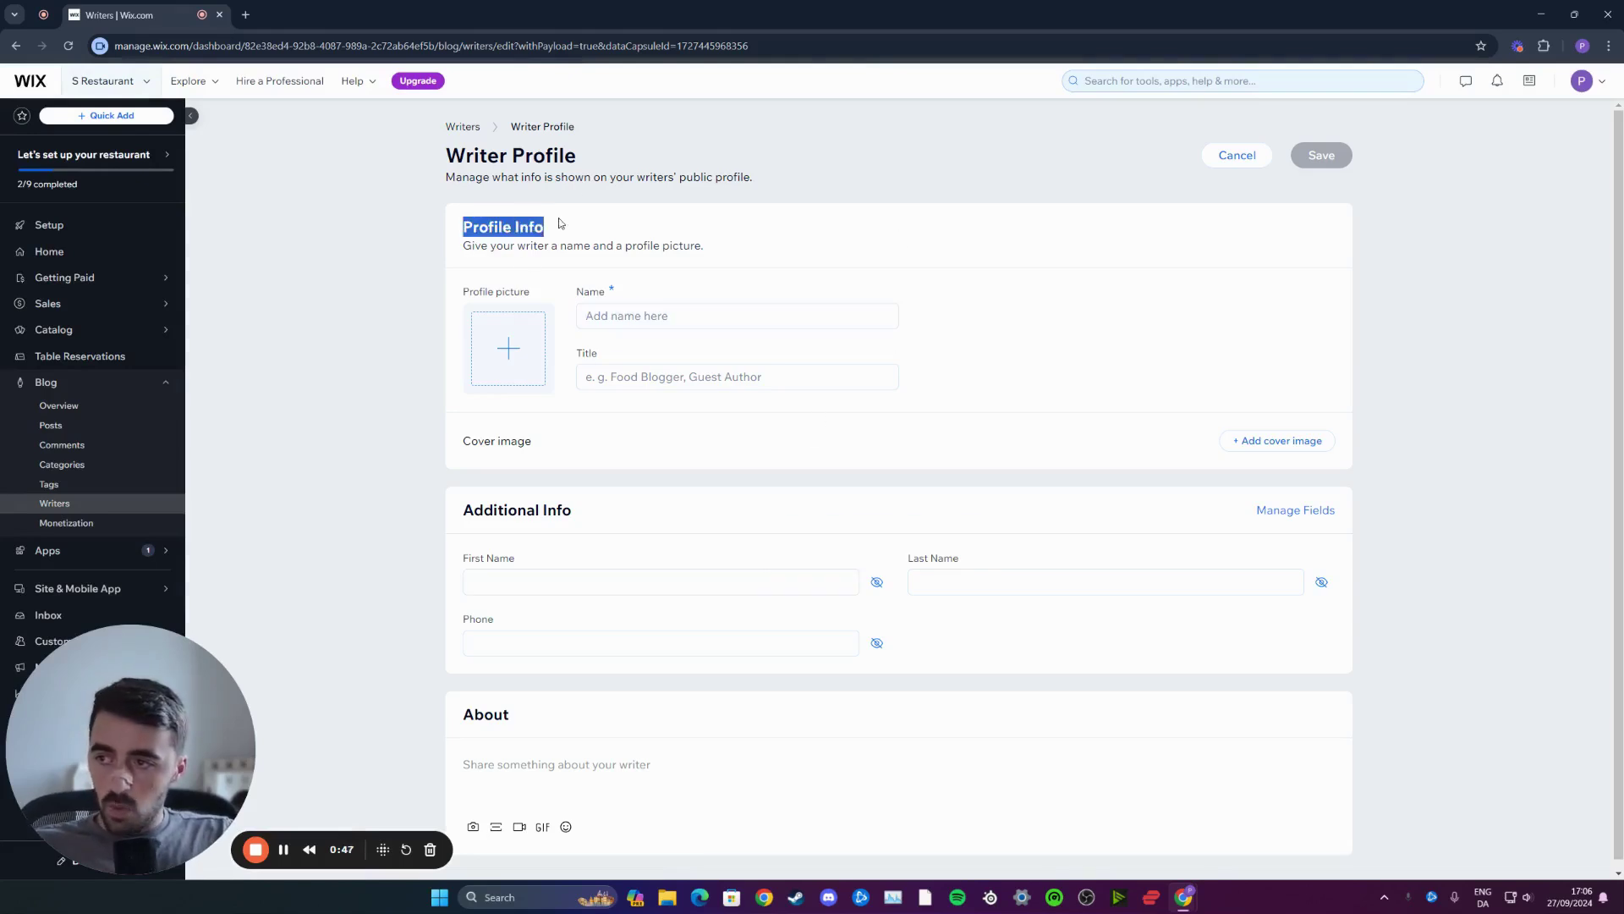
click(430, 161)
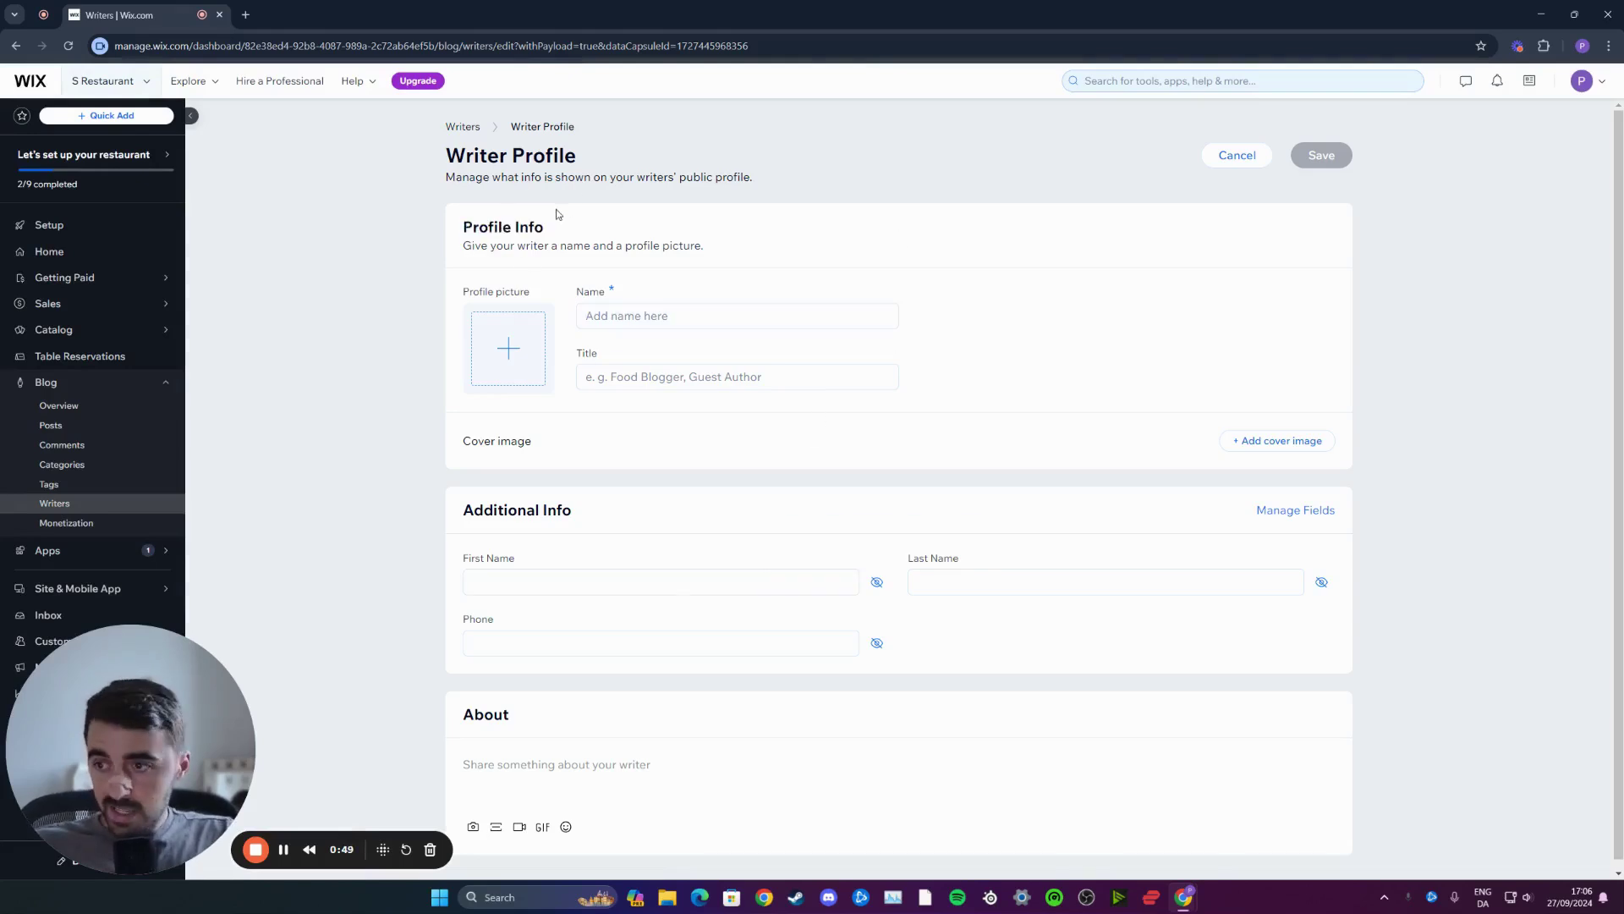
scroll(597, 564, down, 1)
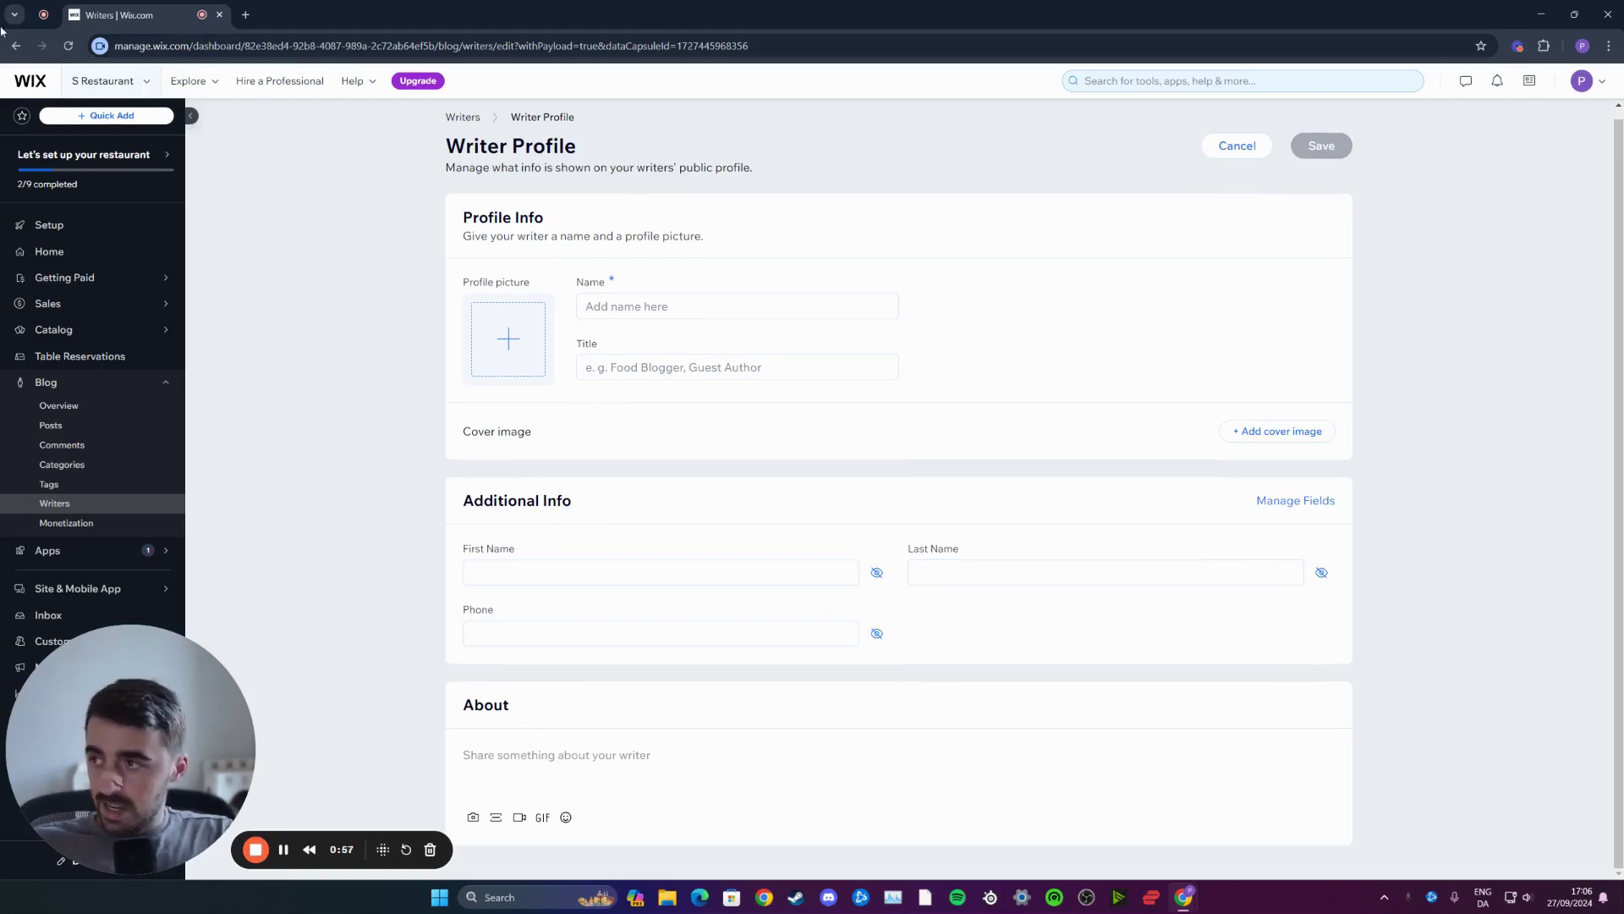
Discard the profile and invite a new writer via Add Writer.
click(1226, 147)
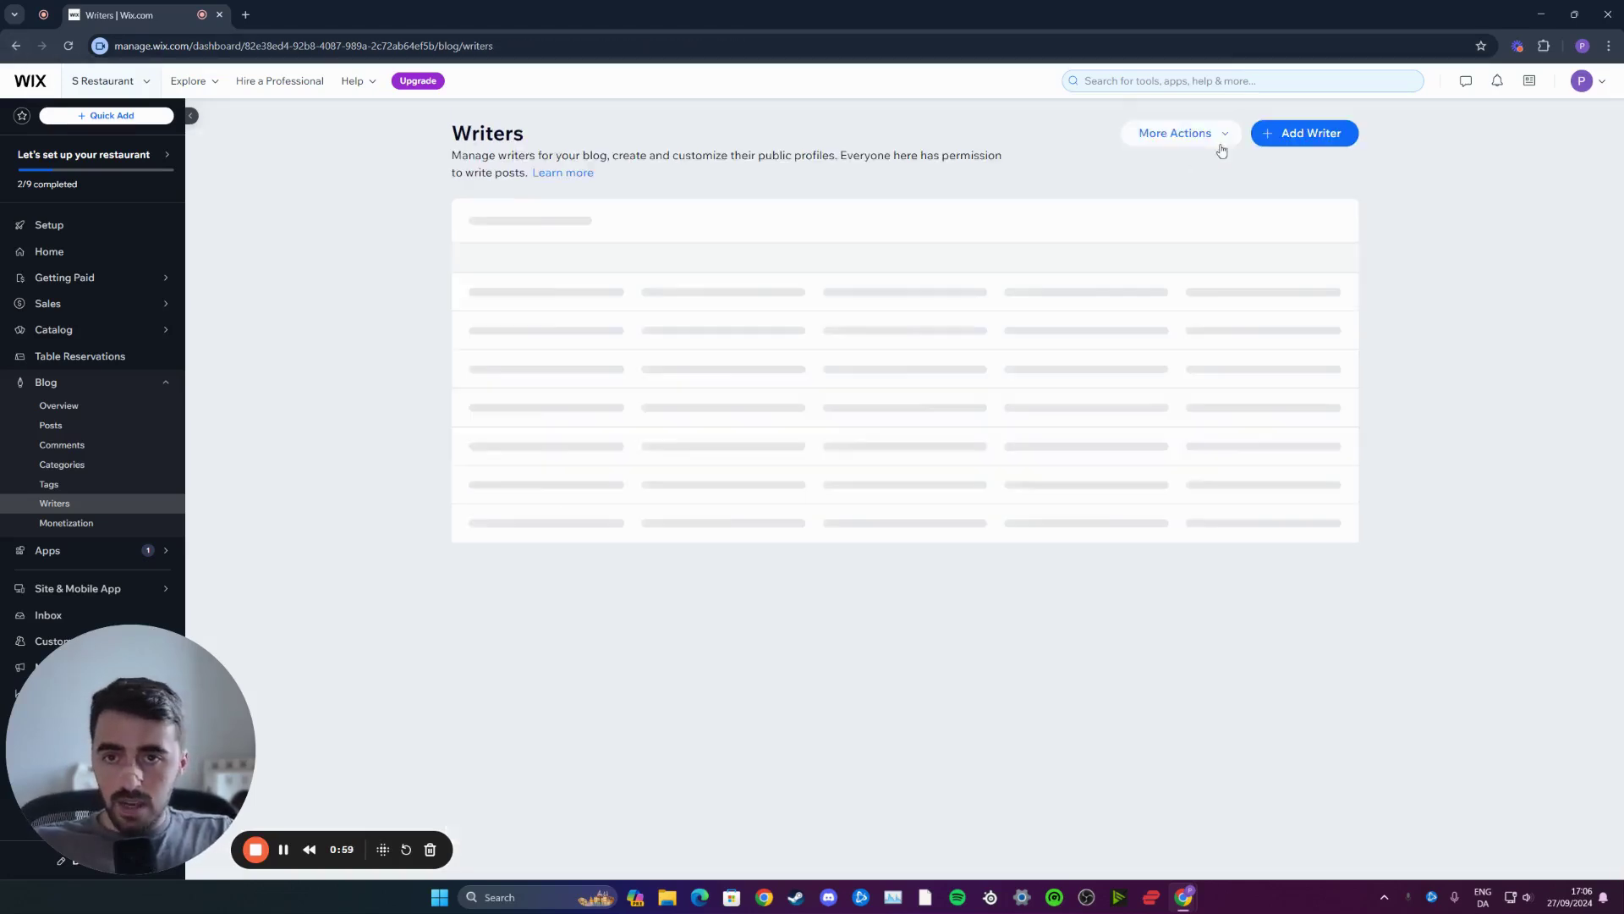
click(1294, 138)
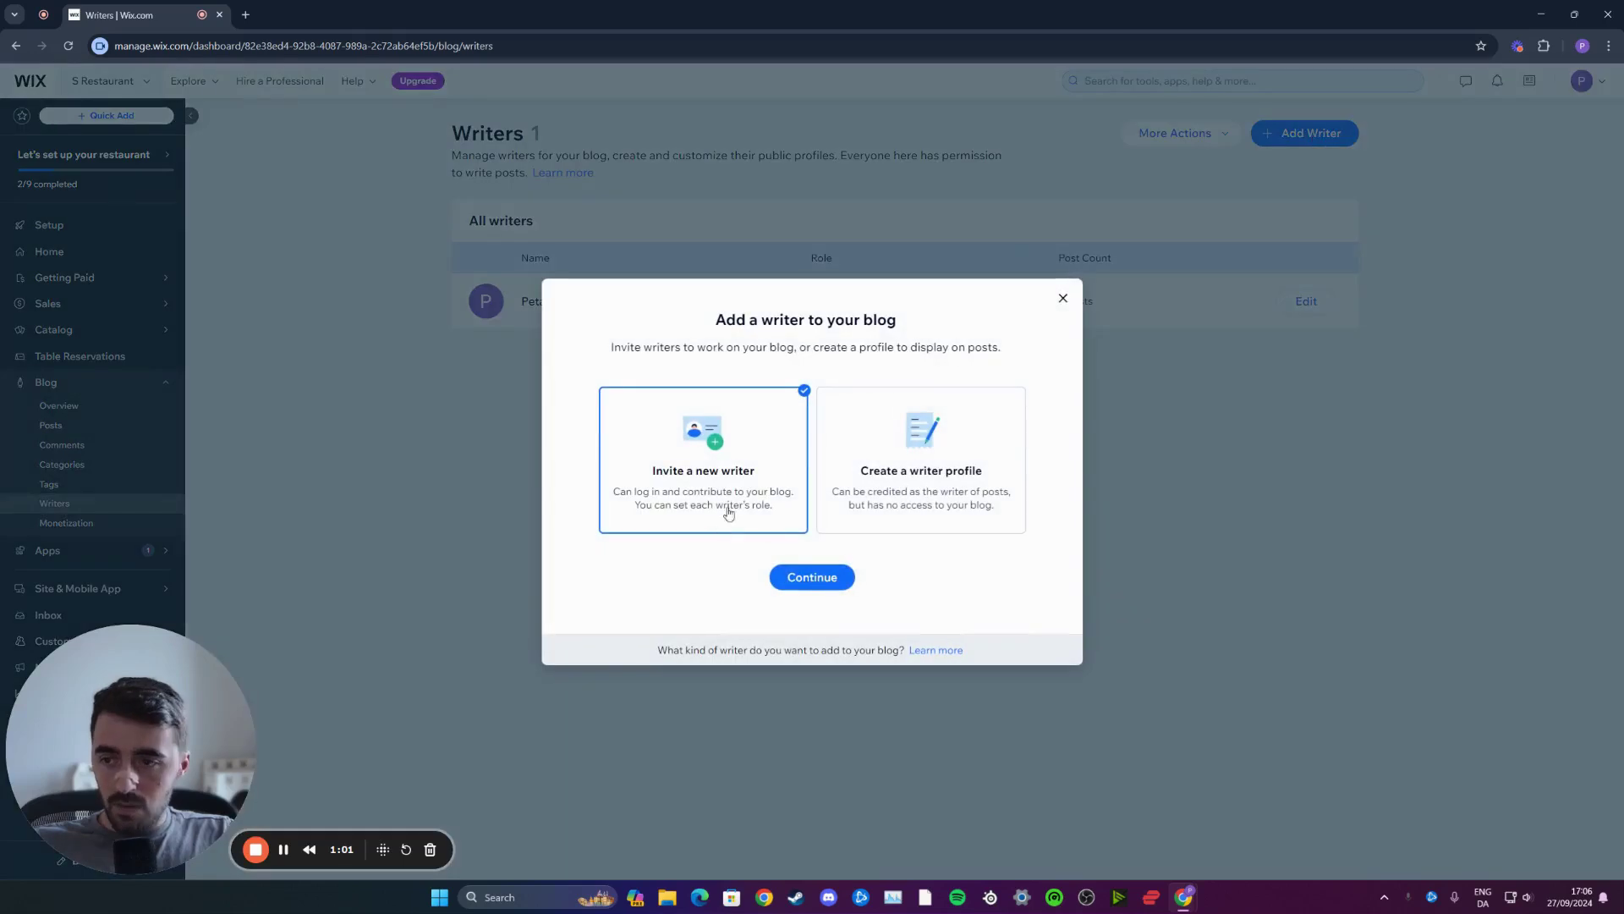
click(813, 576)
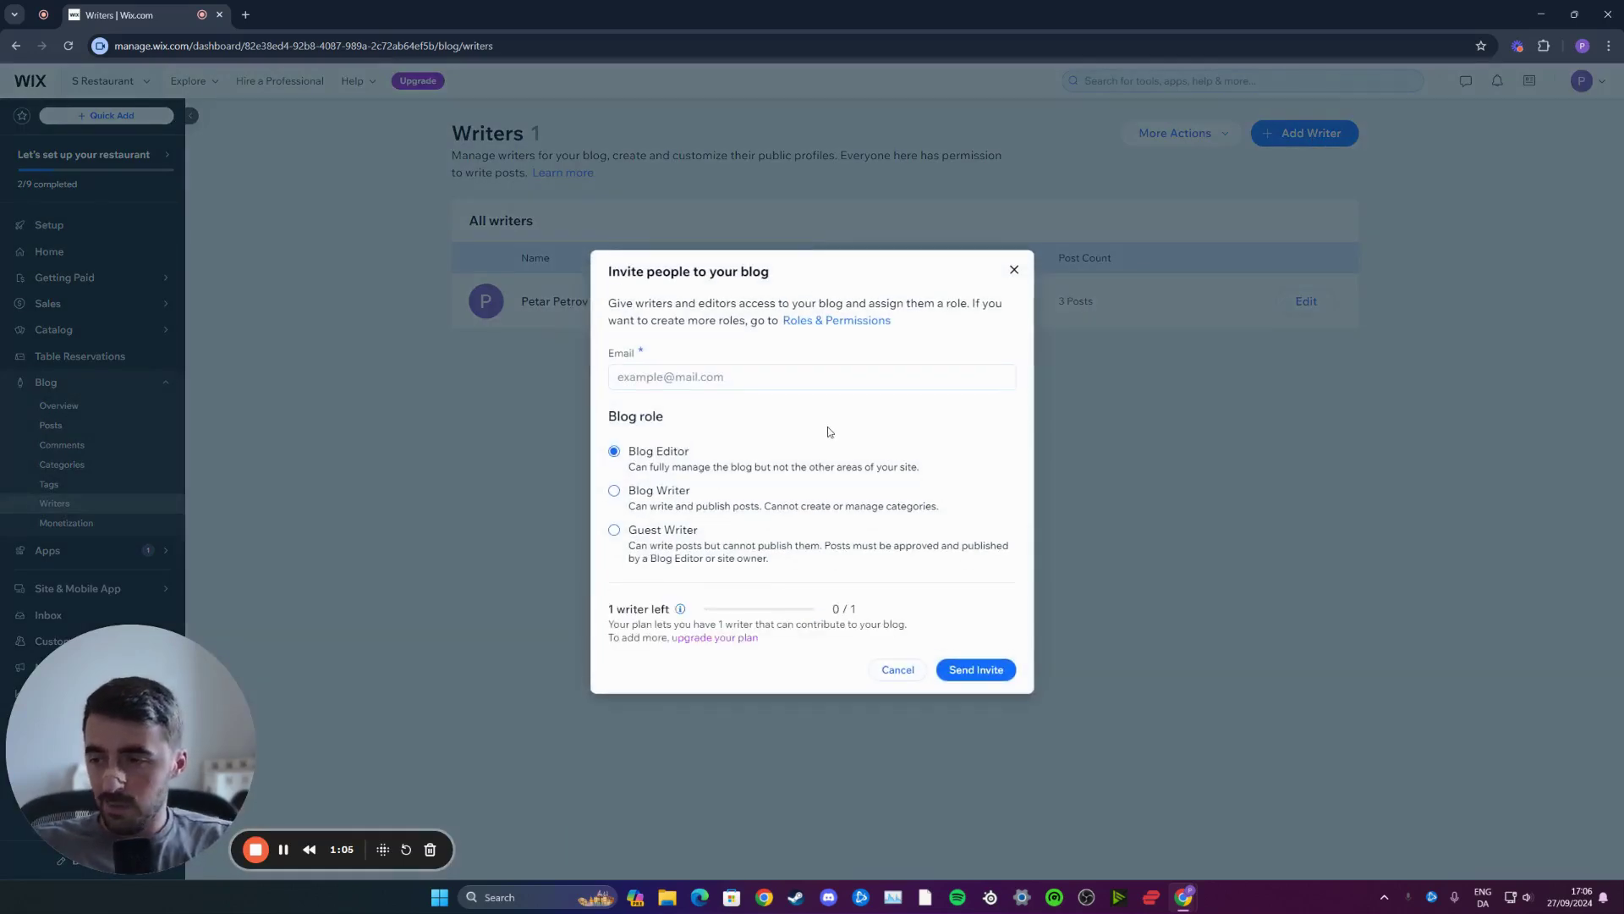
click(649, 379)
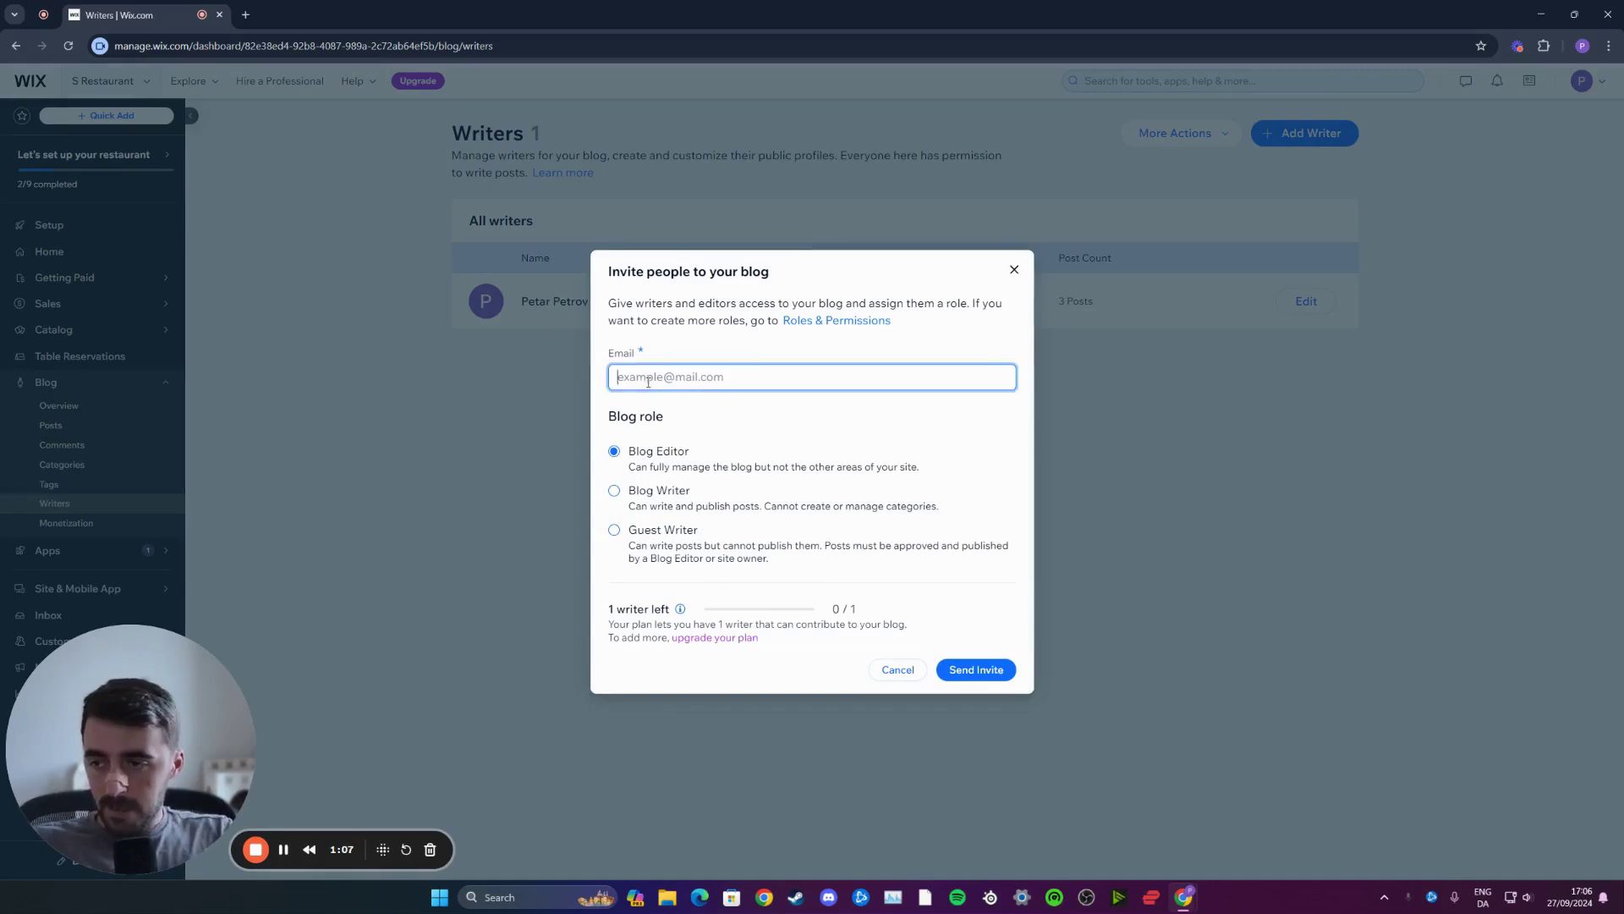
mouse_move(616, 417)
mouse_down()
mouse_move(676, 426)
mouse_move(694, 454)
mouse_up()
click(675, 425)
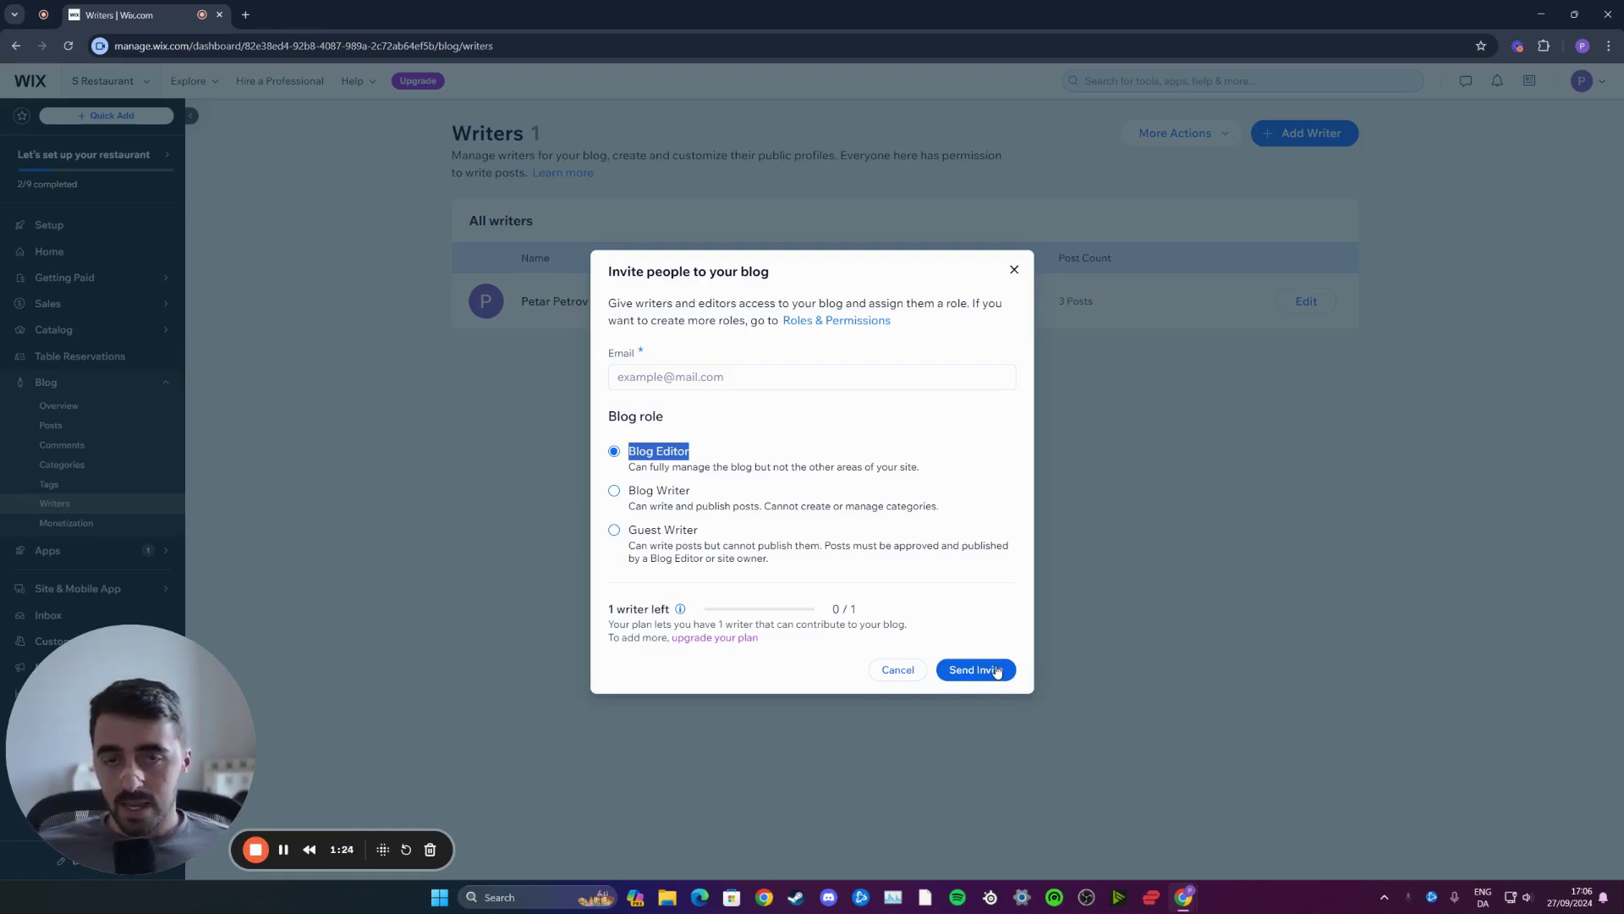
click(879, 450)
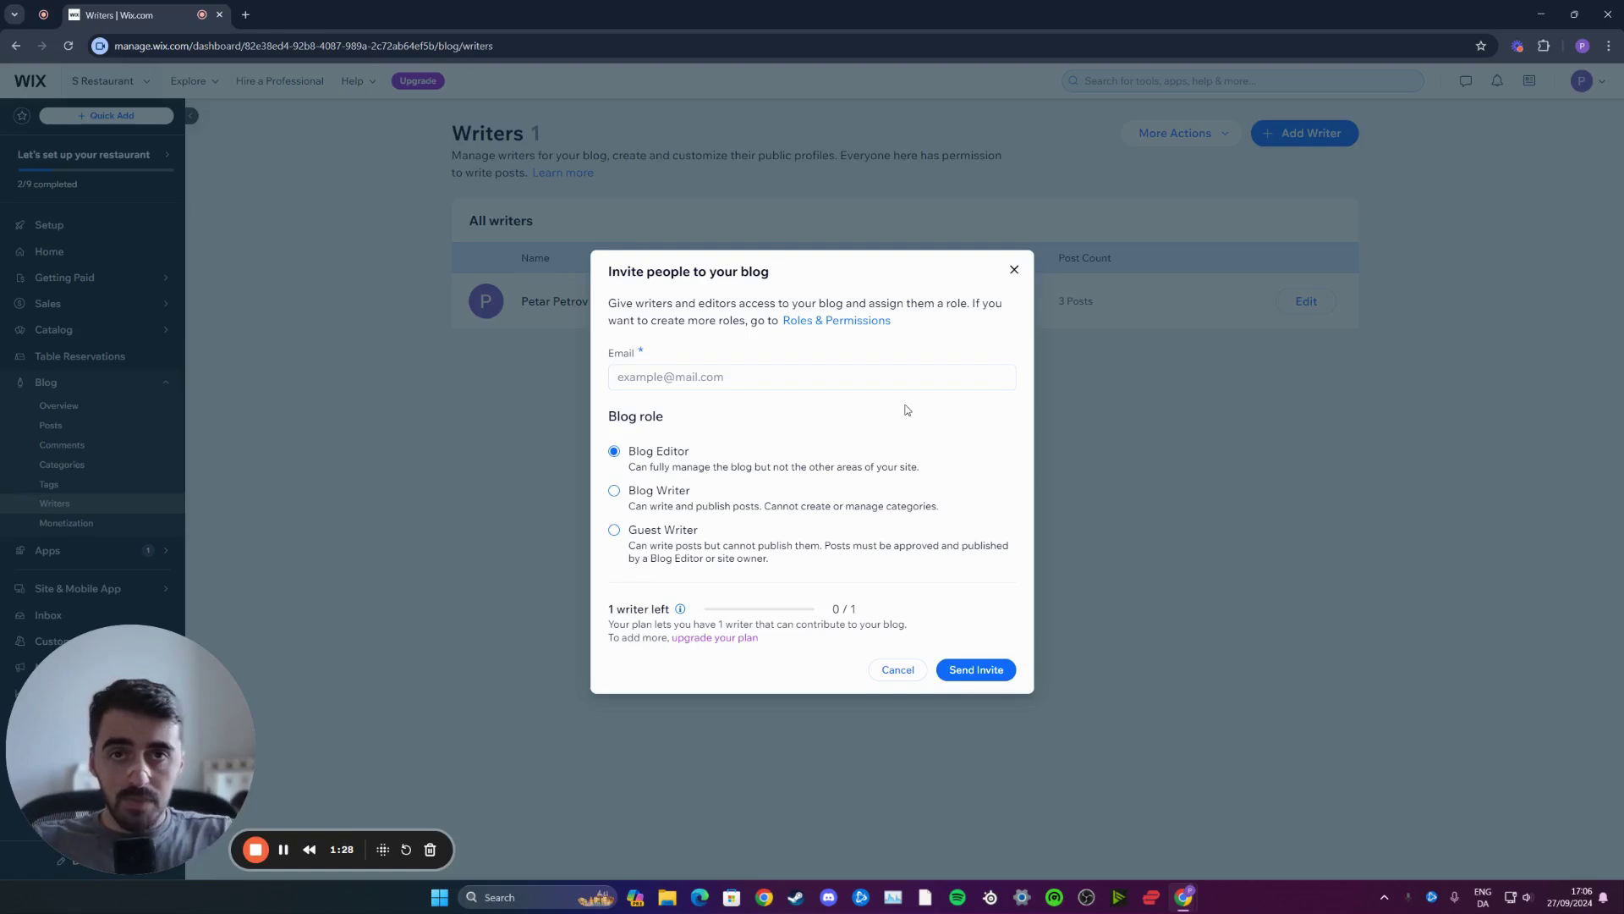